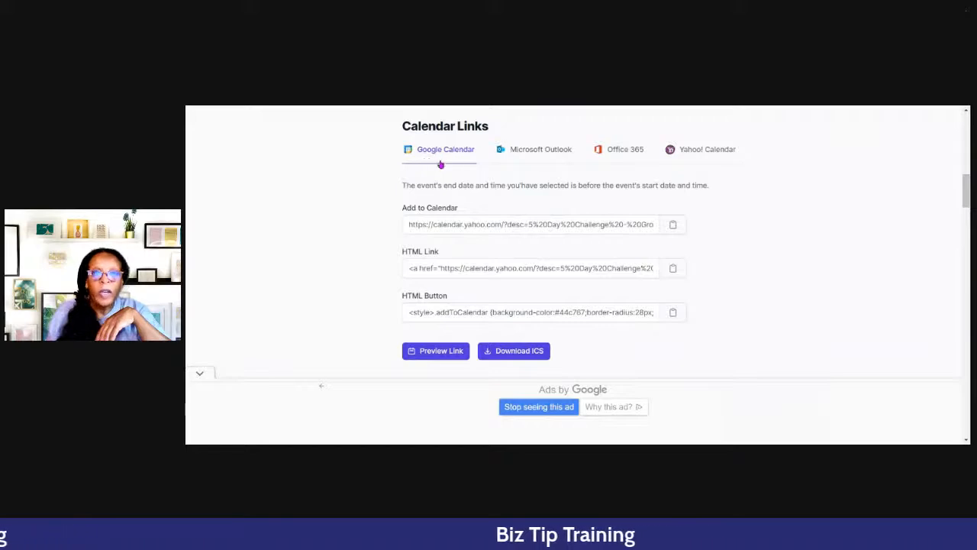
- Look through the event's generated Microsoft Outlook, Office 365 and Yahoo! Calendar links
left_click(535, 153)
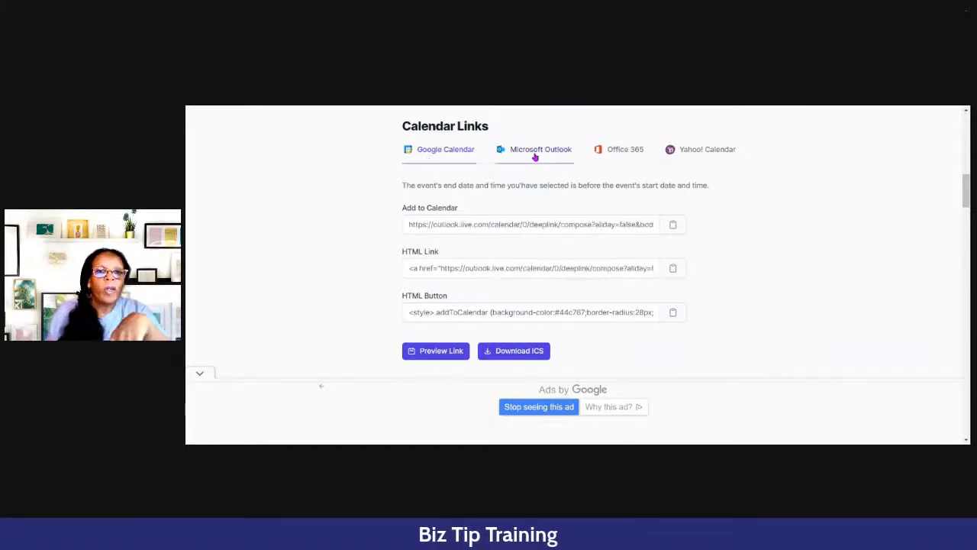
left_click(622, 153)
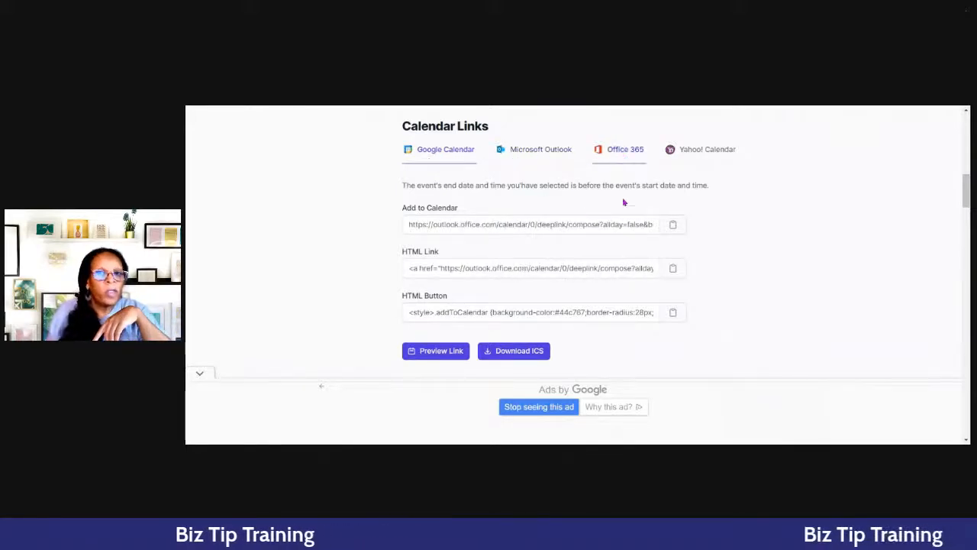
left_click(707, 150)
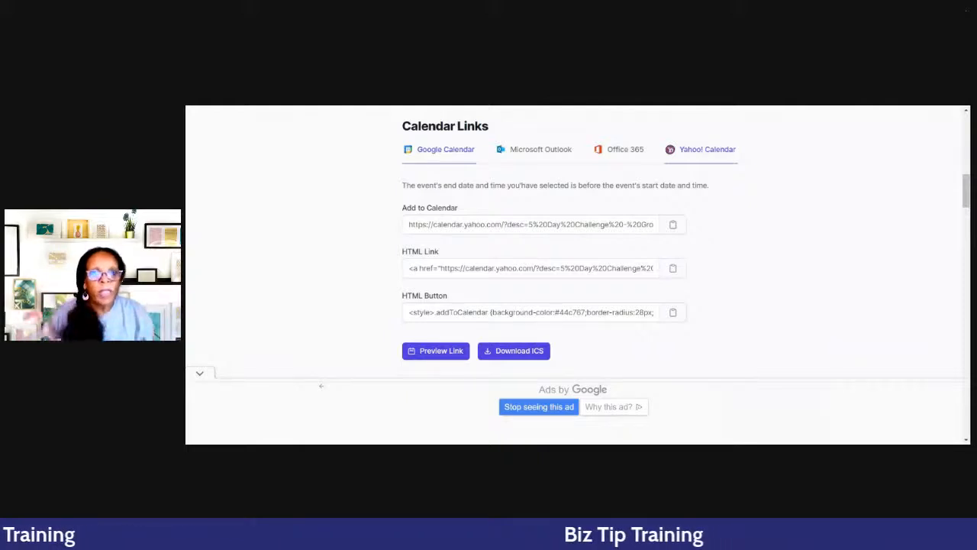
- Display the event's Google Calendar links and copy the Add to Calendar URL
left_click(441, 150)
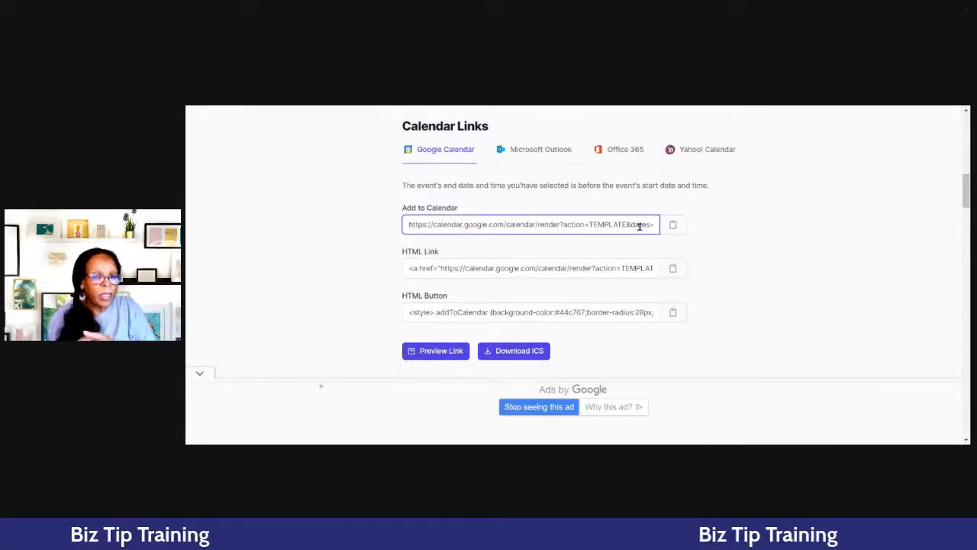
scroll(724, 233, "up", 10)
scroll(725, 229, "down", 10)
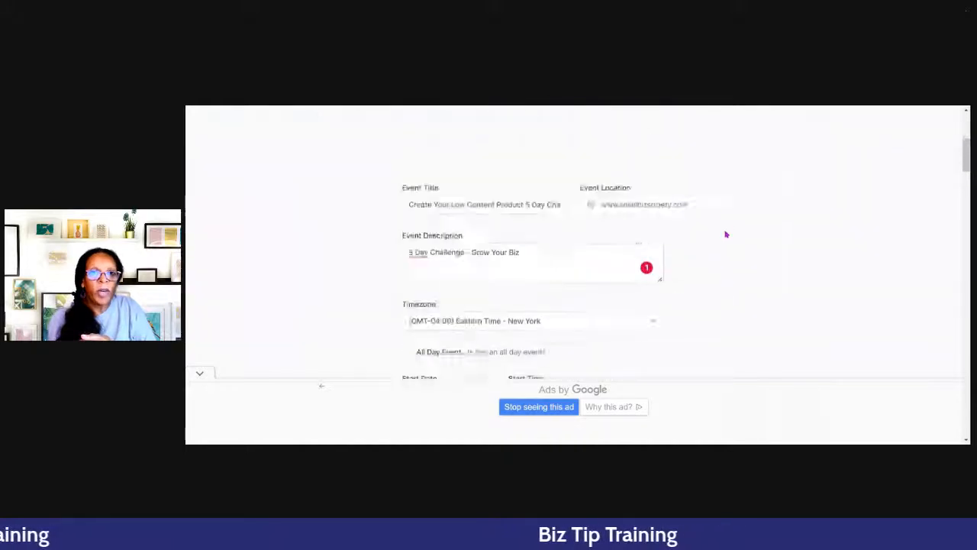
left_click(673, 276)
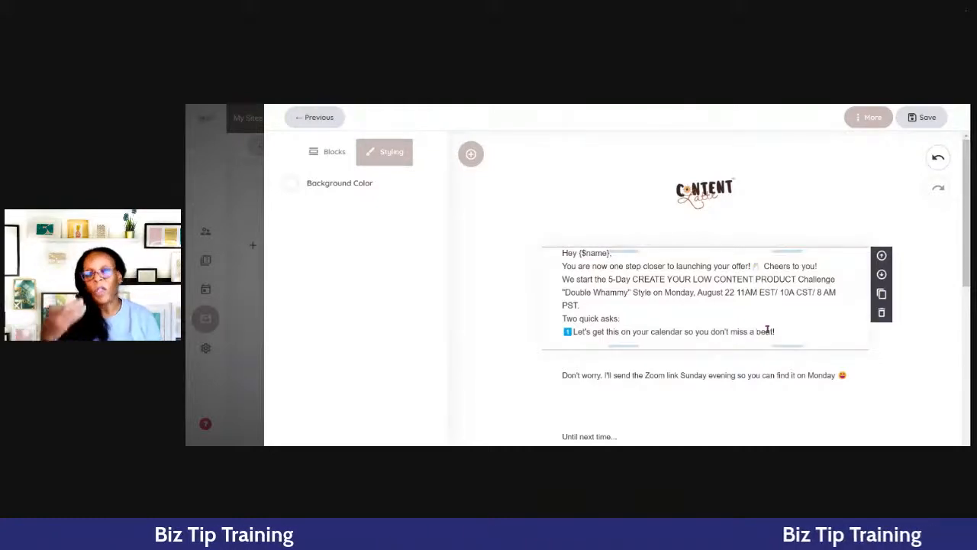
- In the email editor, add the line "CLICK TO ADD TO GOOGLE CALENDAR" above the "Don't worry" sentence
scroll(710, 360, "down", 1)
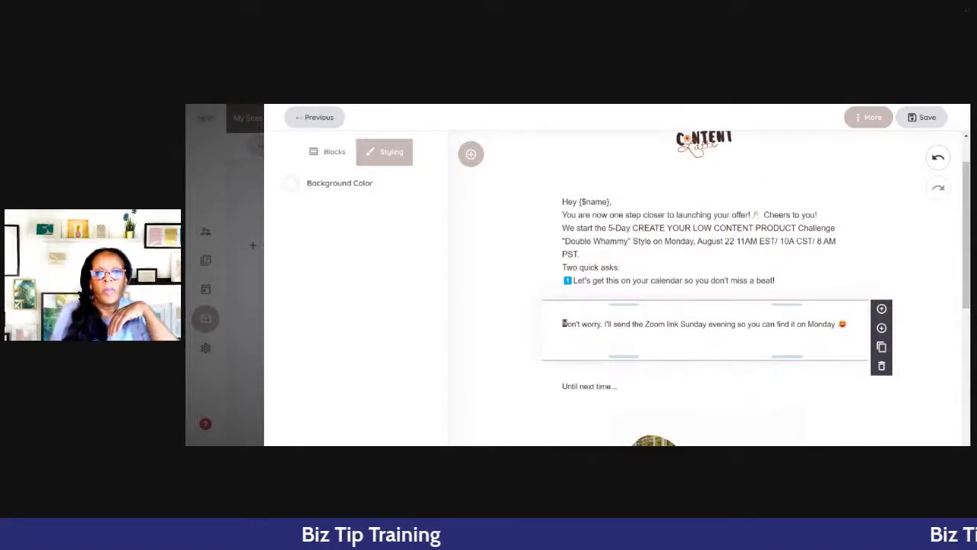
left_click(563, 323)
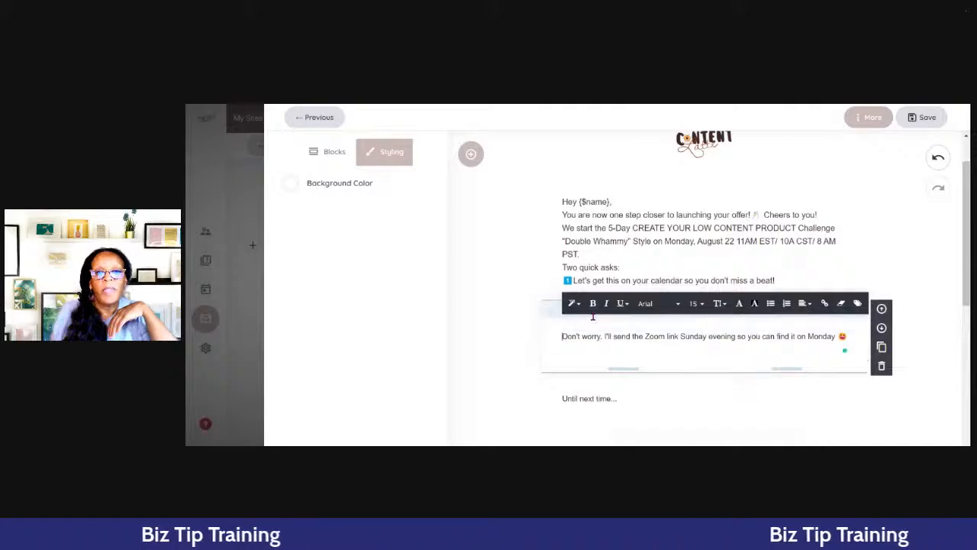
left_click(592, 317)
type("LICK")
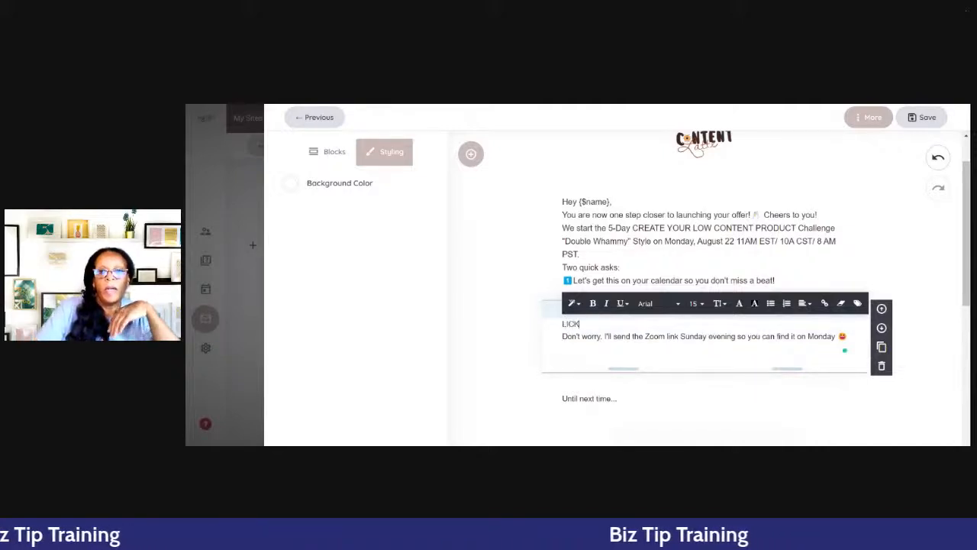
key("BackSpace")
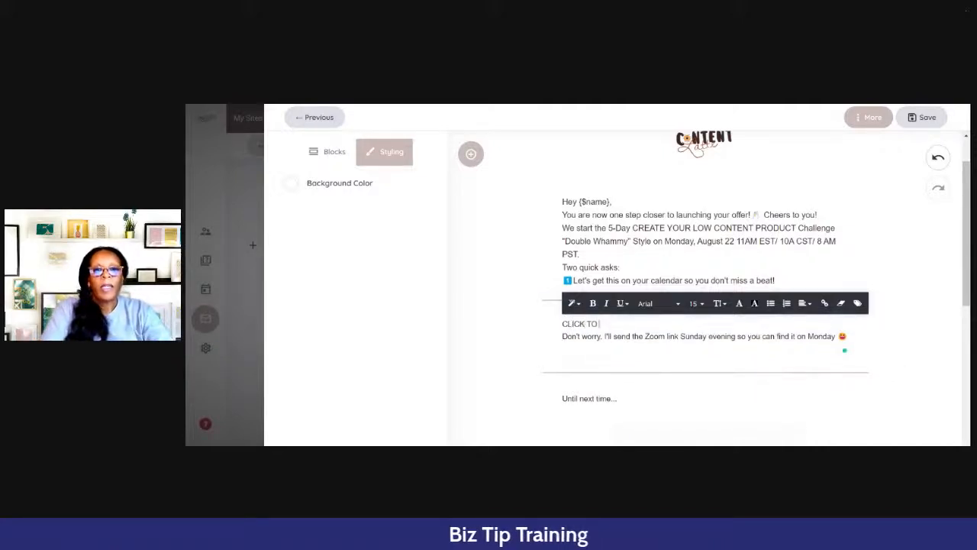
type("K TO ADD TO GOOGLE C")
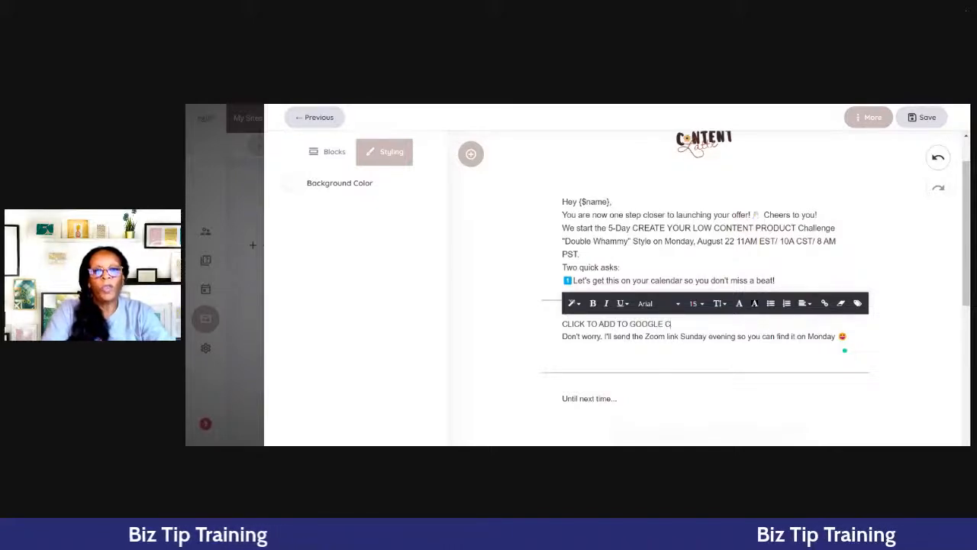
type("ALENDAR")
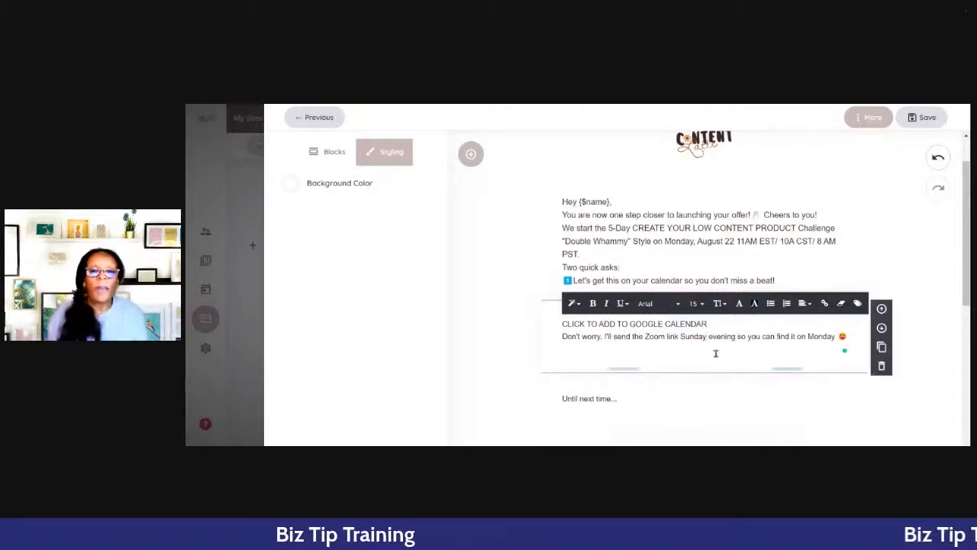
- Link the "CLICK TO ADD TO GOOGLE CALENDAR" line to the copied Google Calendar URL as an external link opening in the same tab
left_click_drag(708, 323, 562, 324)
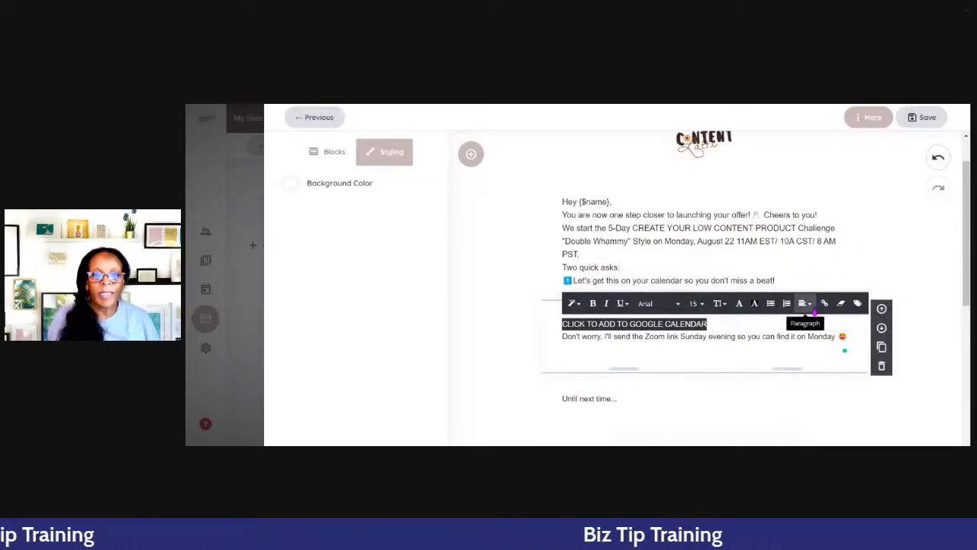
left_click(824, 303)
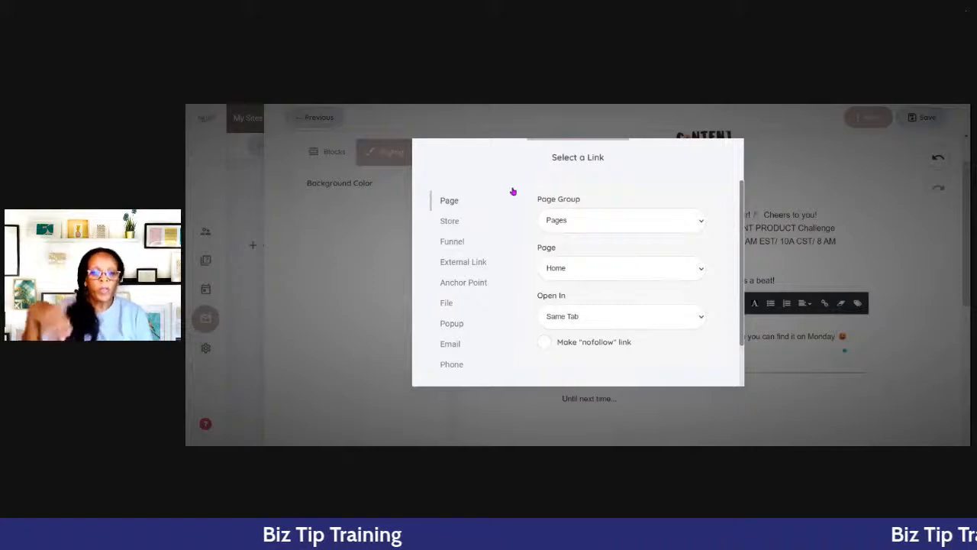
left_click(470, 263)
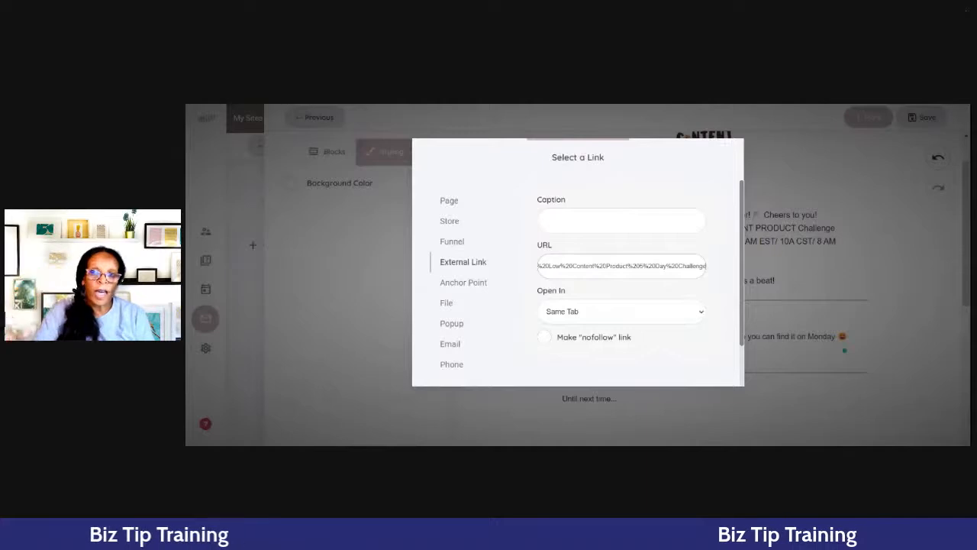
scroll(630, 267, "down", 2)
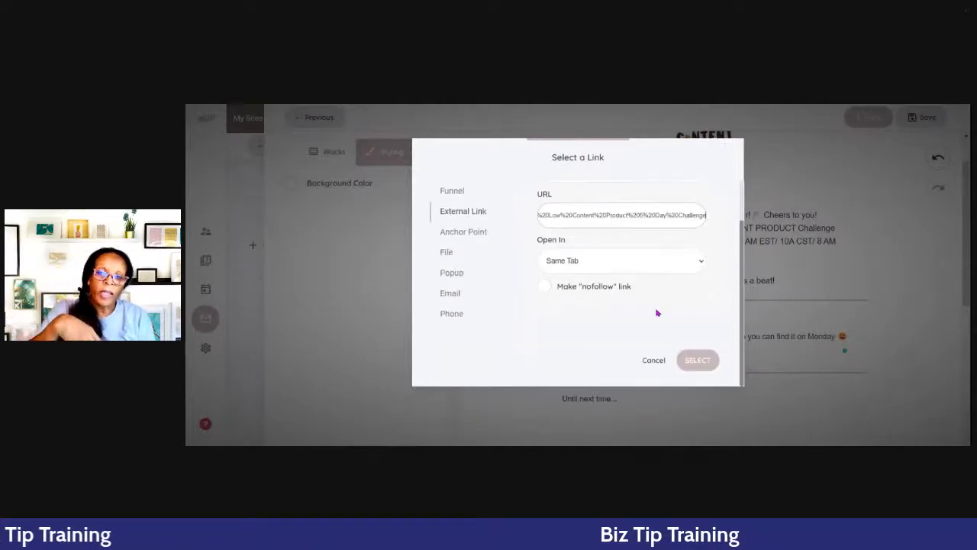
left_click(696, 360)
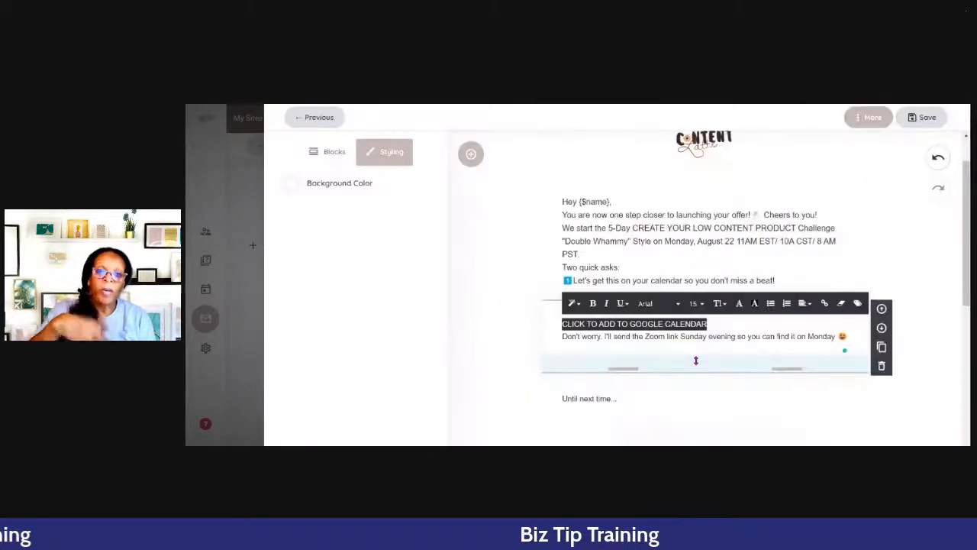
left_click(771, 267)
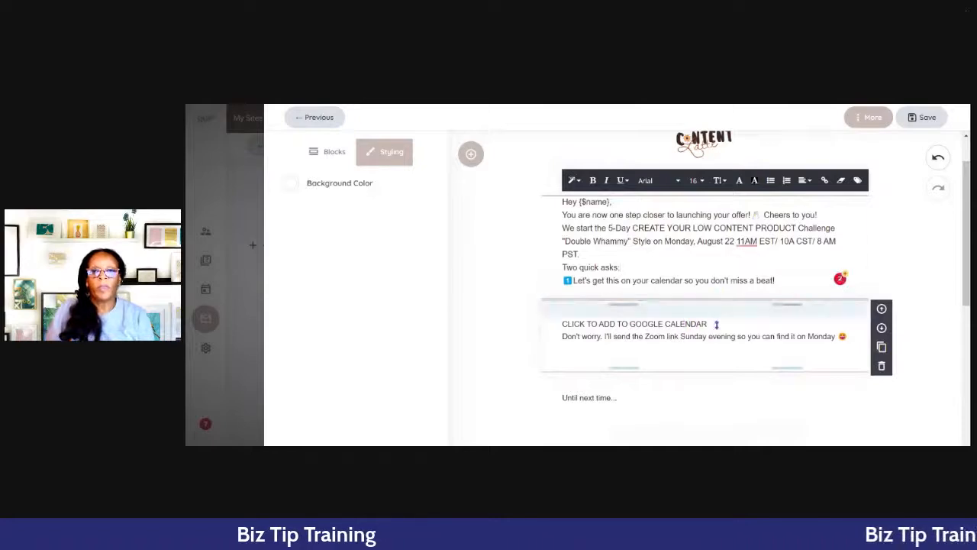
- Make the "CLICK TO ADD TO GOOGLE CALENDAR" line bold and colour it with the orange-brown global colour
left_click(688, 327)
left_click_drag(719, 326, 561, 324)
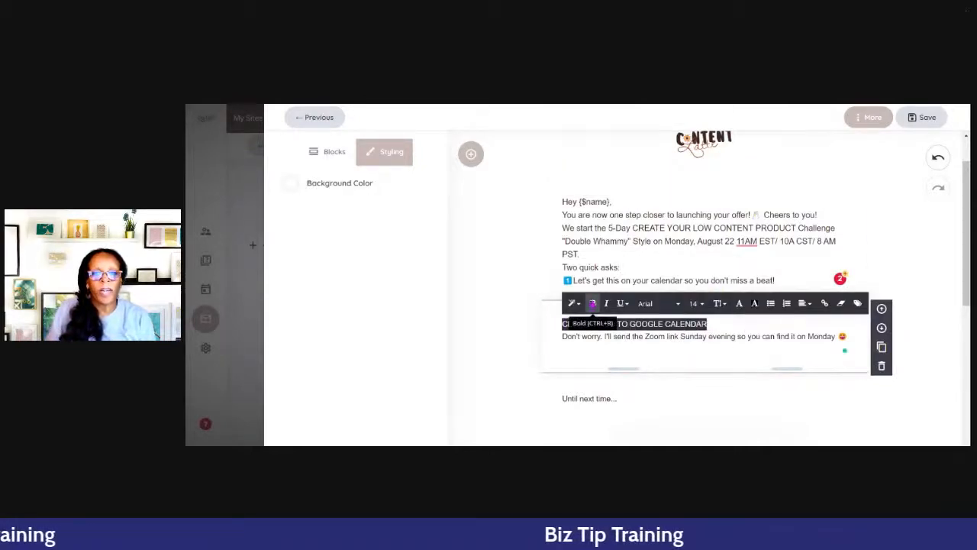
left_click(592, 303)
left_click(739, 303)
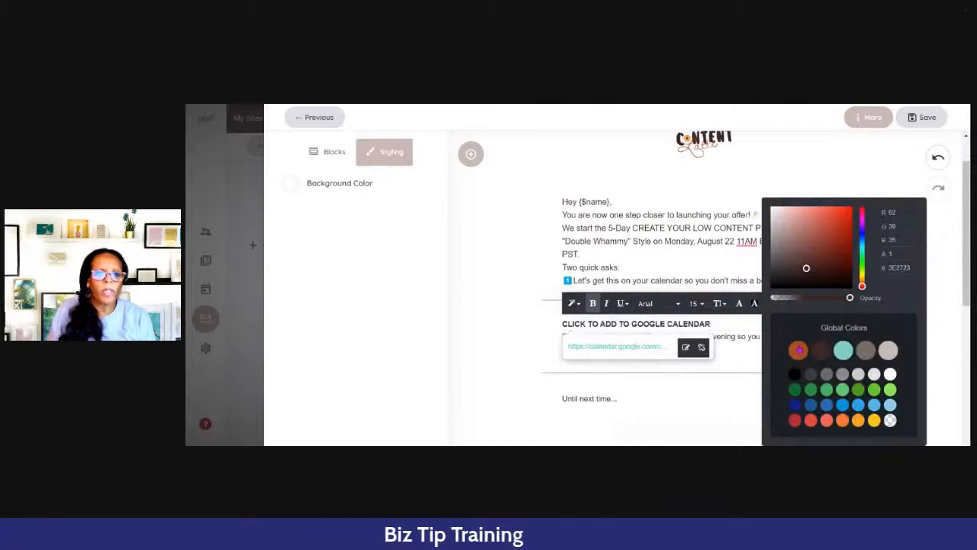
left_click(798, 350)
left_click(735, 329)
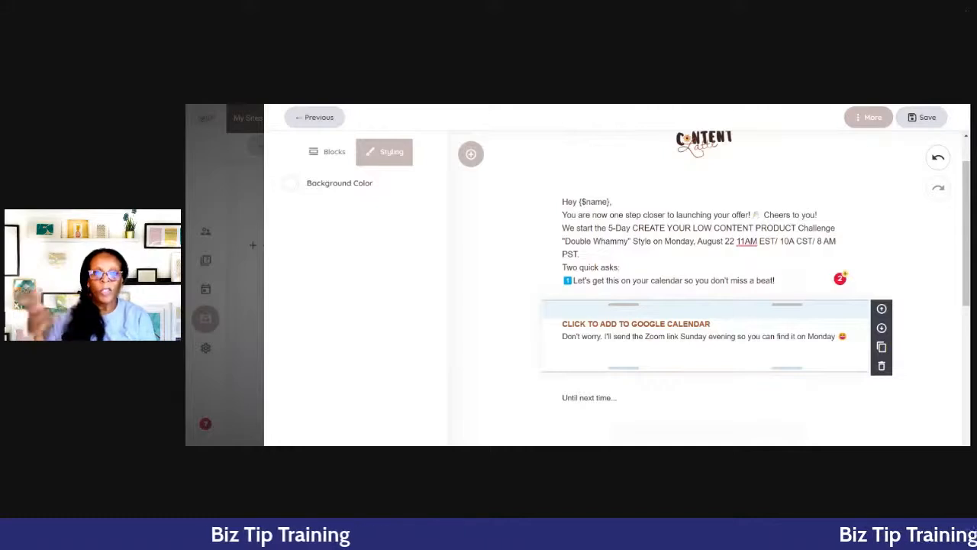
- Insert a button block between the "Let's get this on your calendar" text and the linked Google Calendar line
left_click(328, 161)
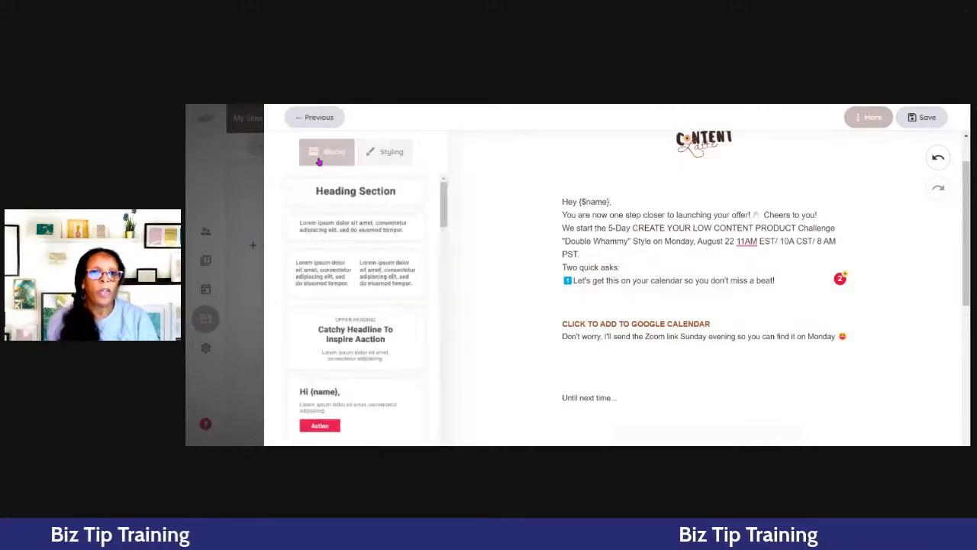
scroll(359, 291, "down", 3)
scroll(364, 286, "down", 1)
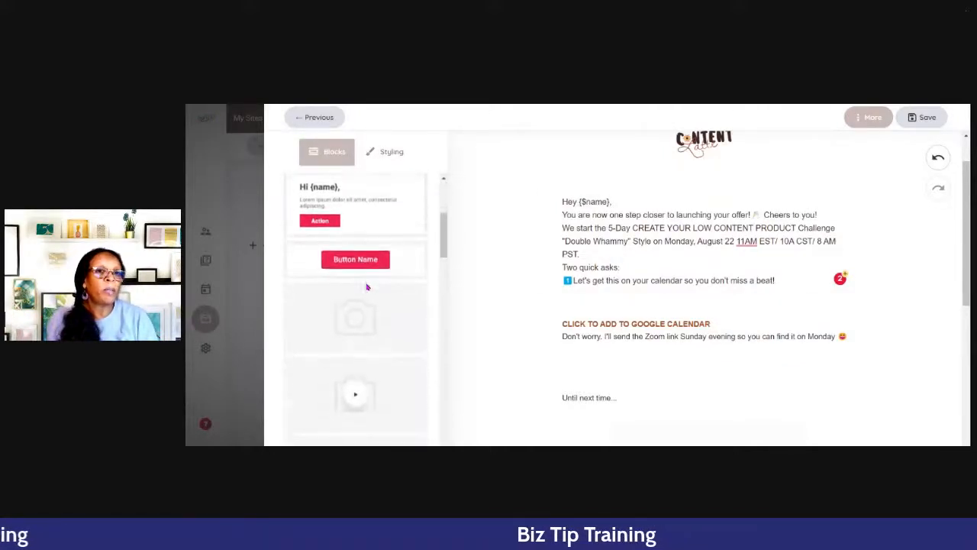
left_click_drag(344, 267, 645, 315)
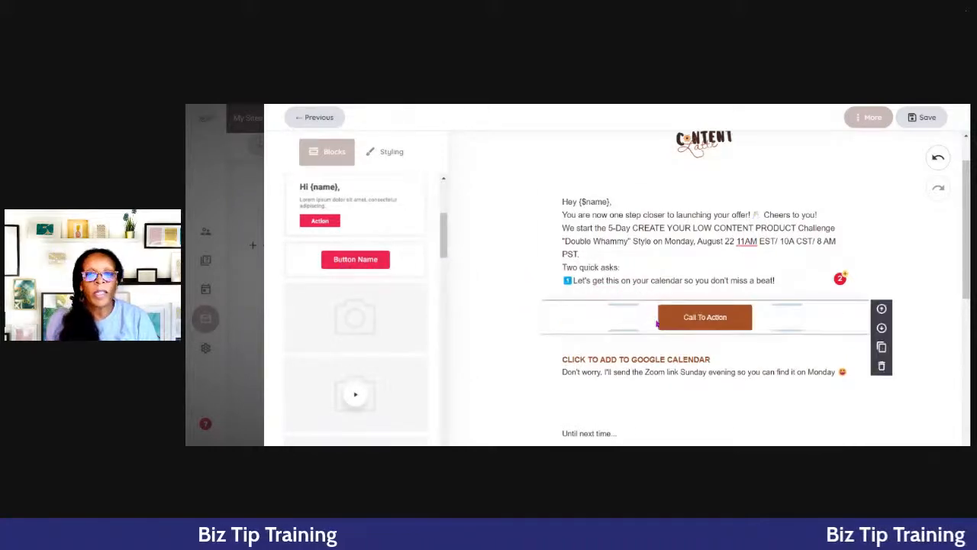
- Link the Call To Action button to the copied Google Calendar URL as an external link opening in a new tab
left_click(725, 313)
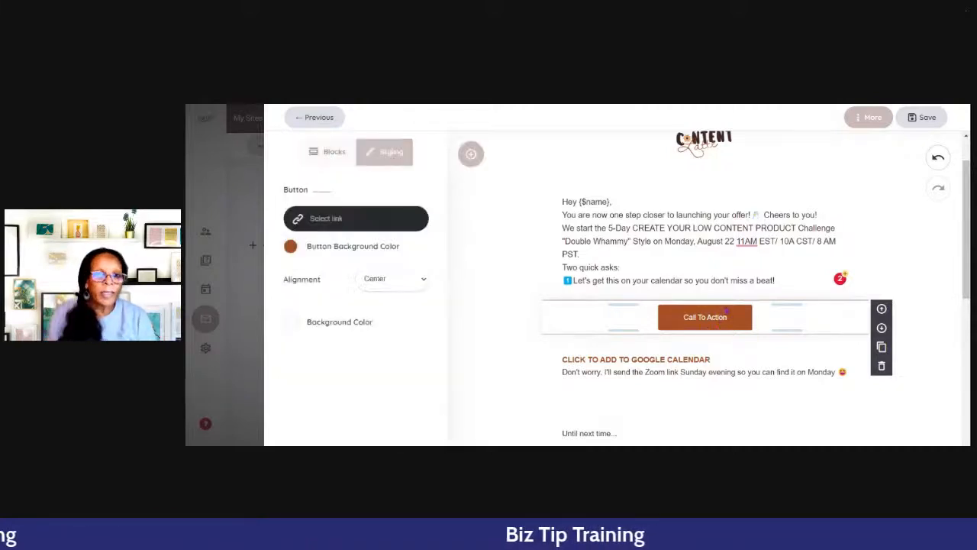
left_click(371, 220)
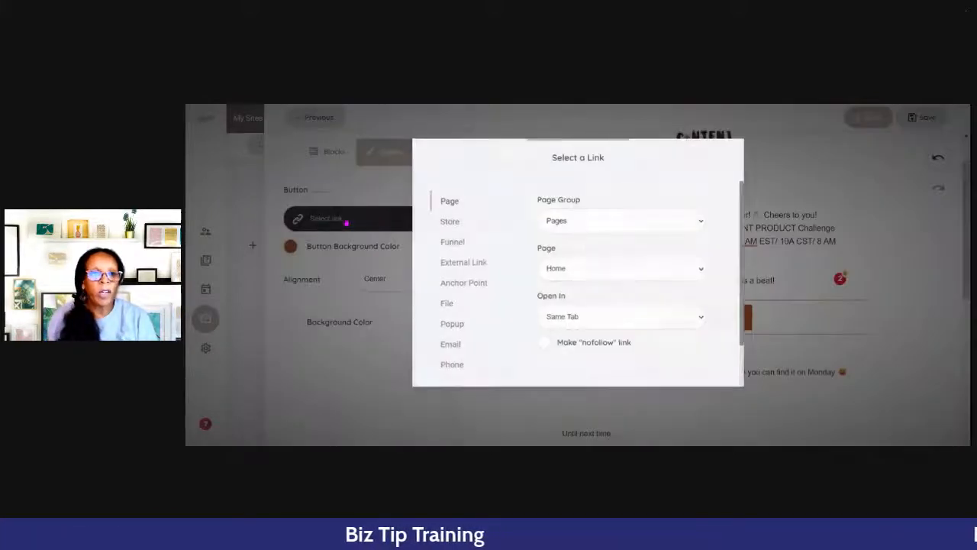
left_click(464, 263)
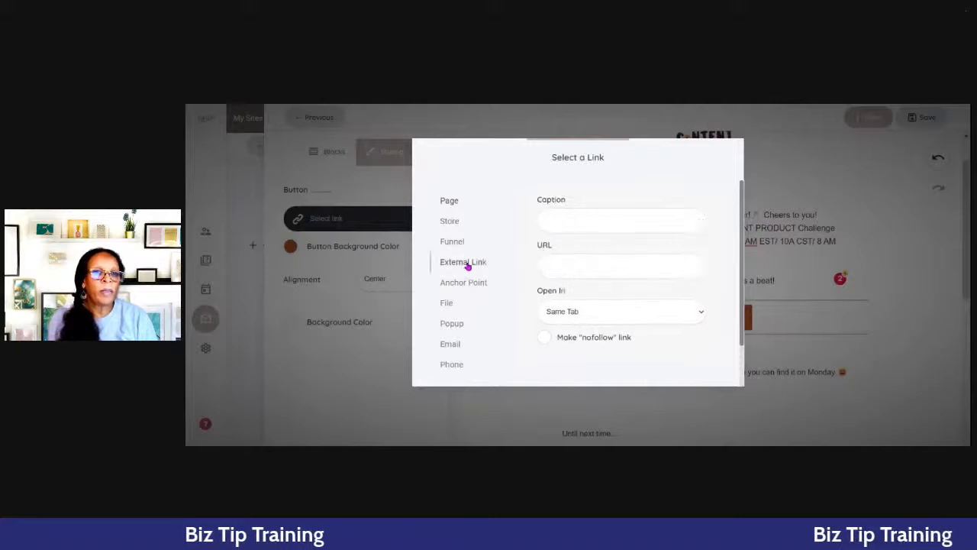
left_click(568, 263)
key("ctrl+v")
scroll(652, 329, "down", 2)
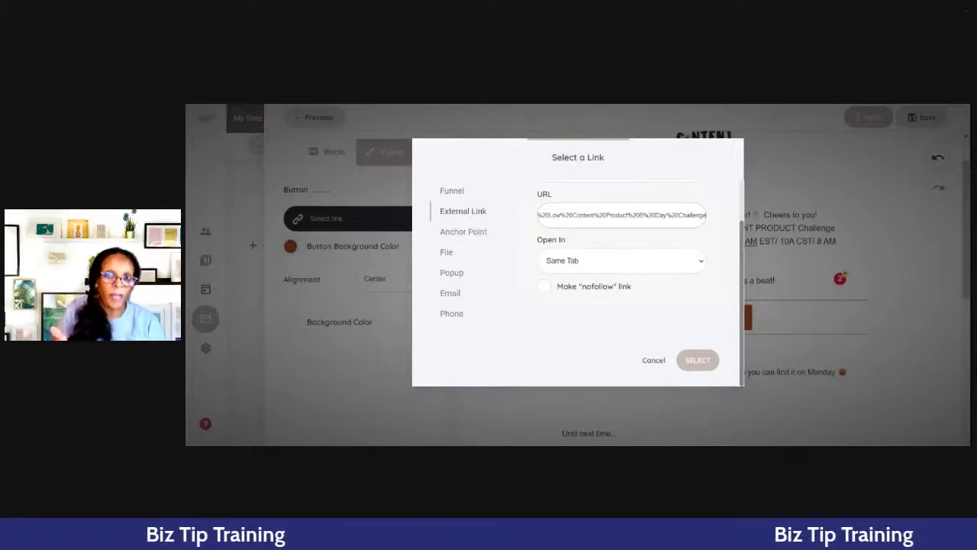
left_click(601, 262)
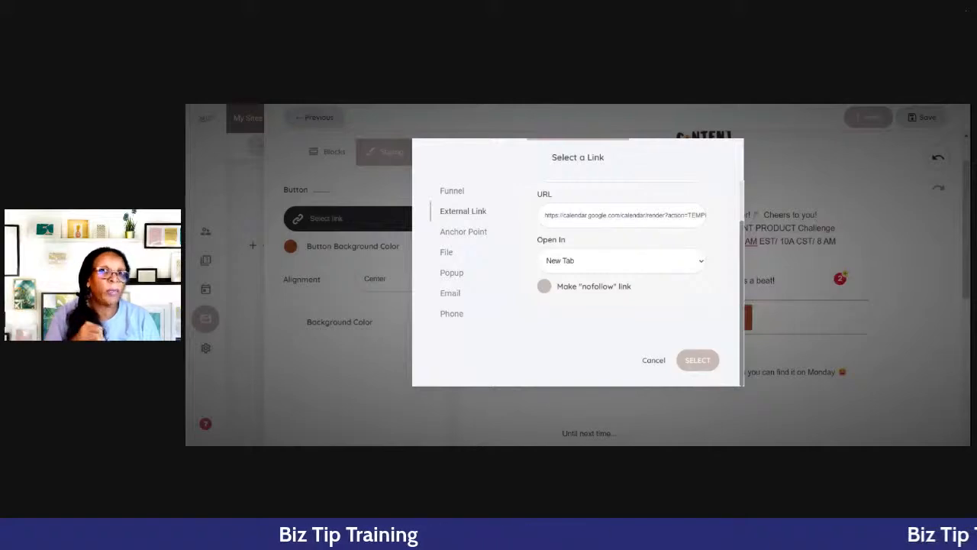
left_click(695, 362)
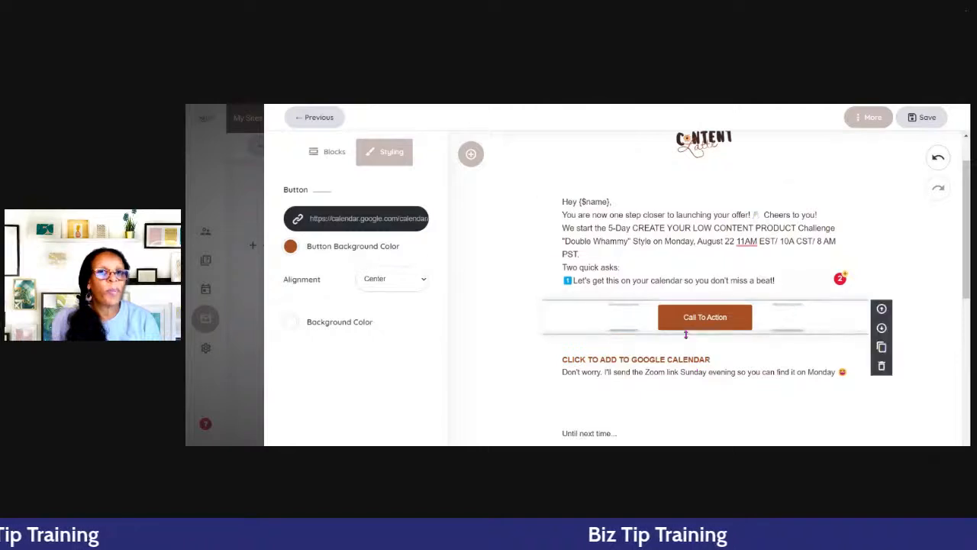
- Check the button's background colour options, and replace the button text with "ADD TO GOOGLE CALENDAR"
left_click(291, 246)
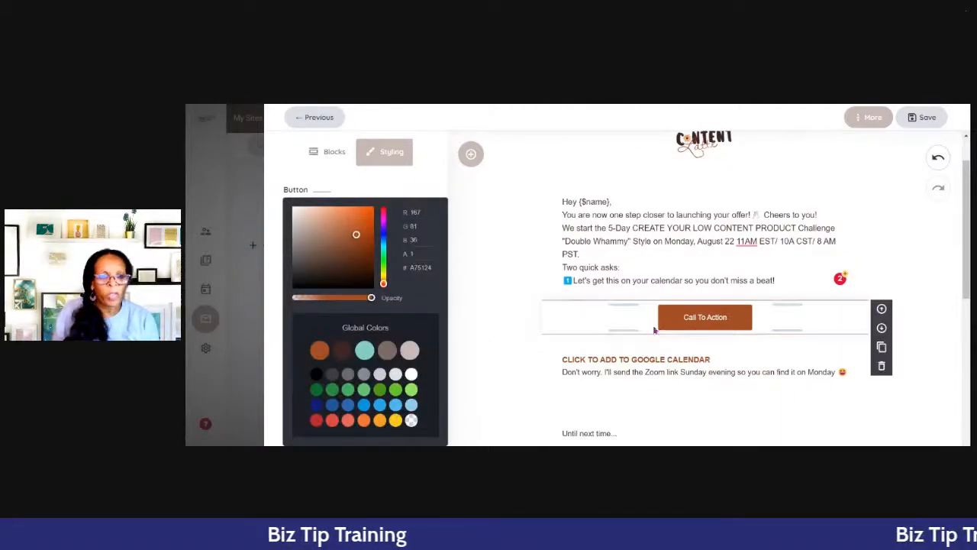
left_click(721, 318)
left_click(721, 319)
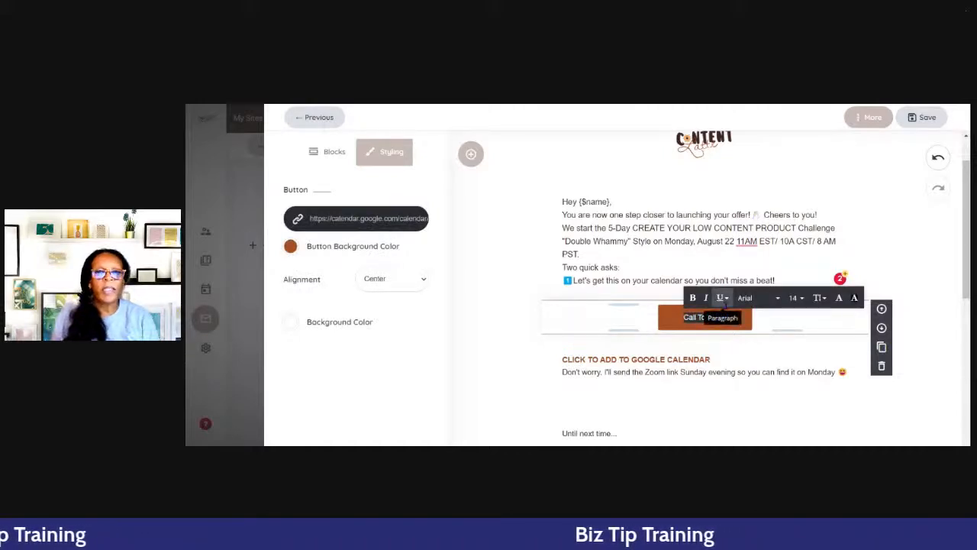
type("ADD")
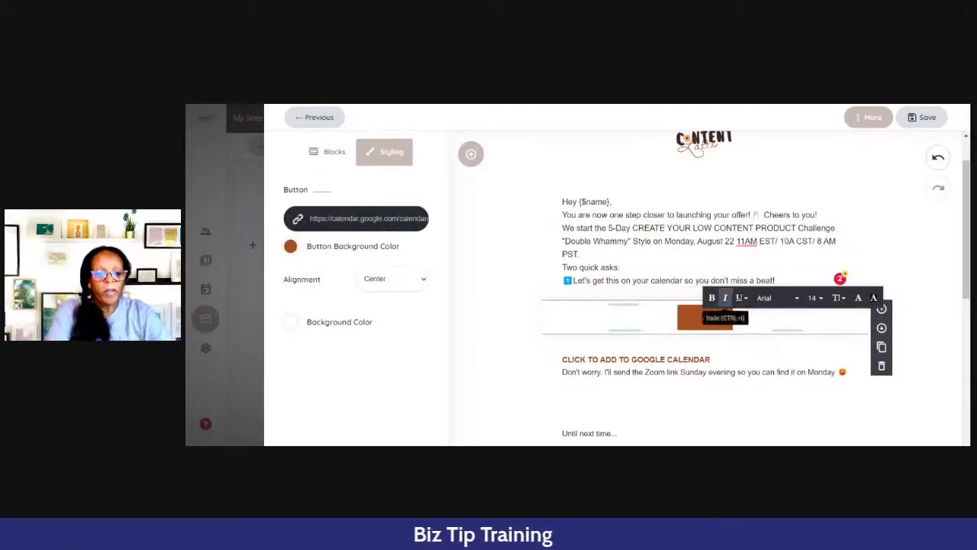
type(" TO G")
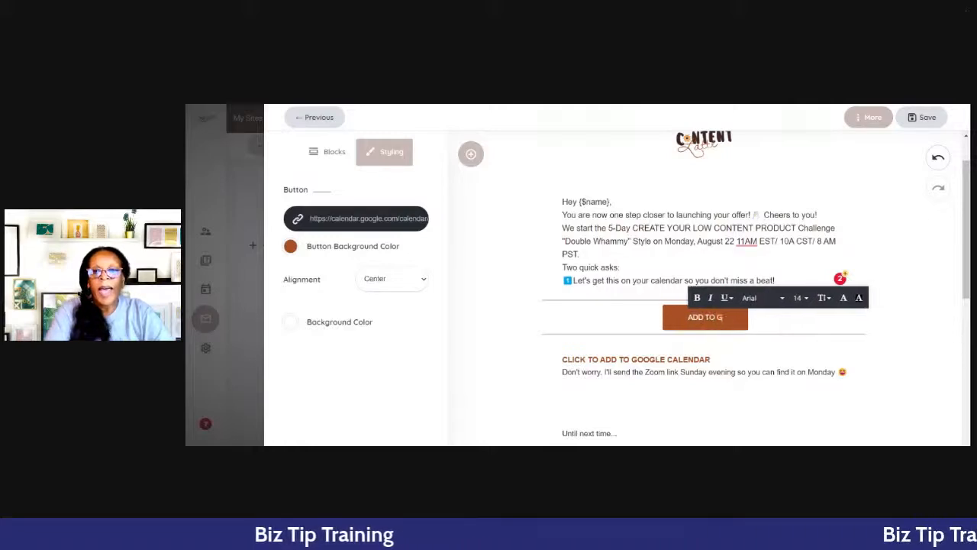
type("OOGLE CALENDAR")
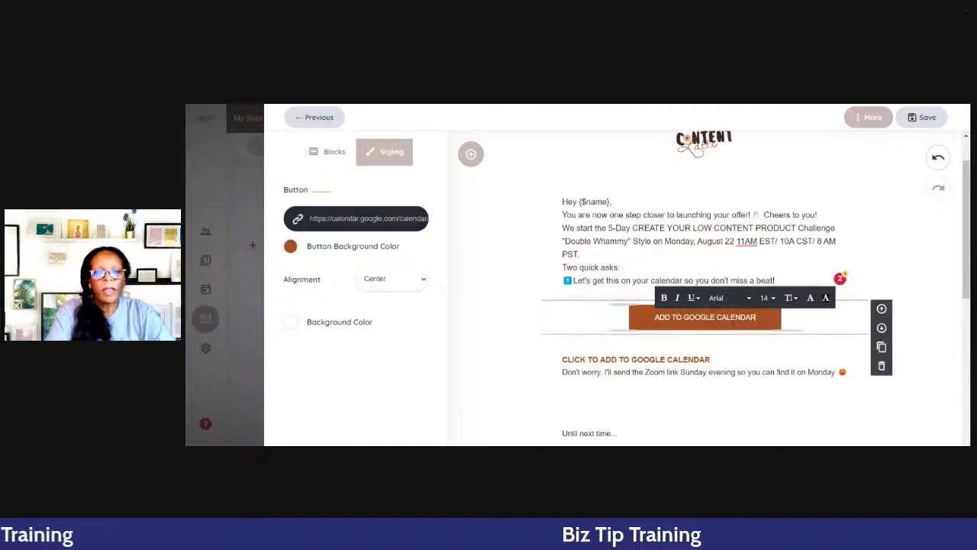
left_click(739, 359)
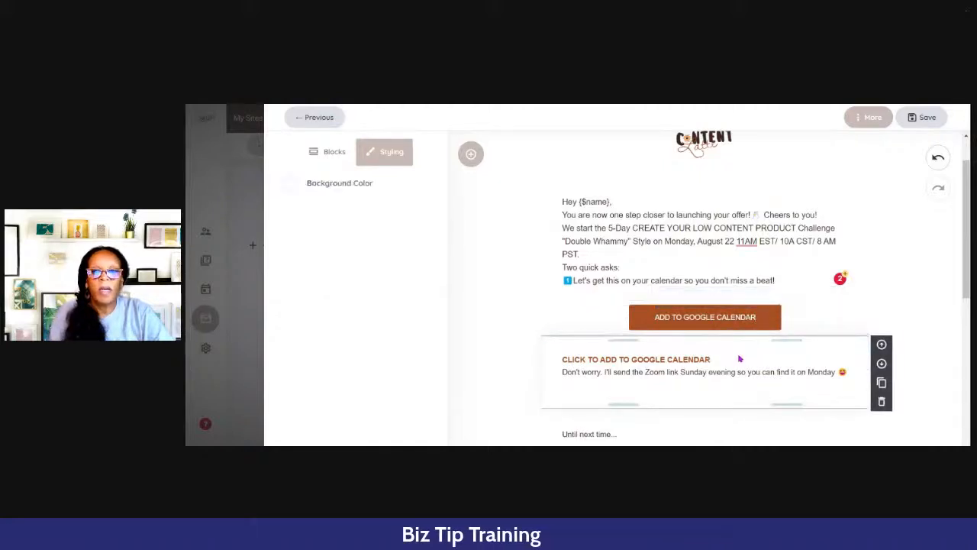